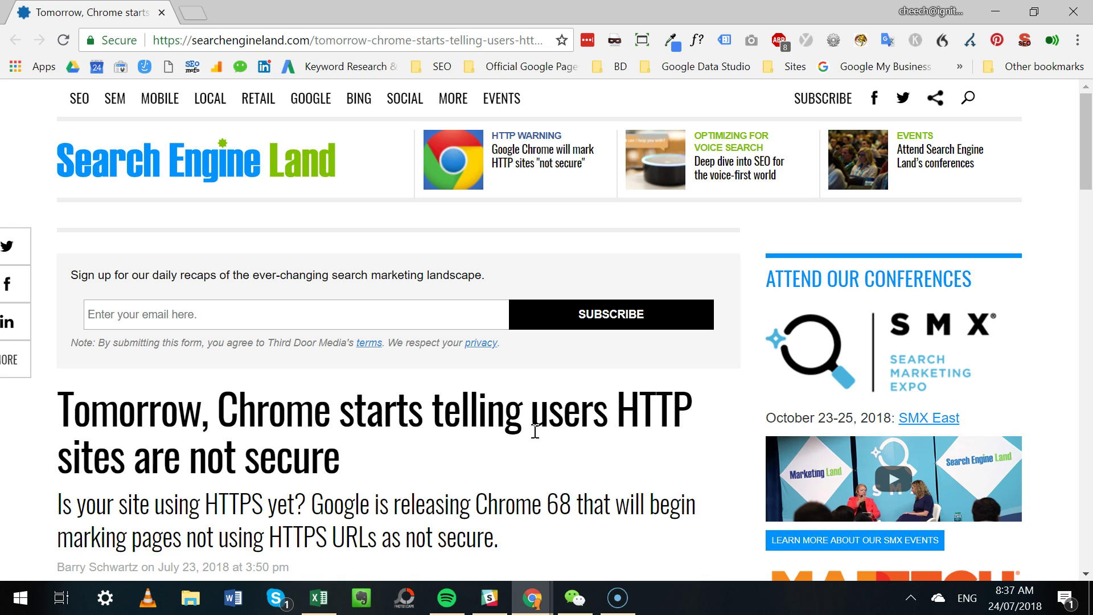
scroll(535, 431, down, 2)
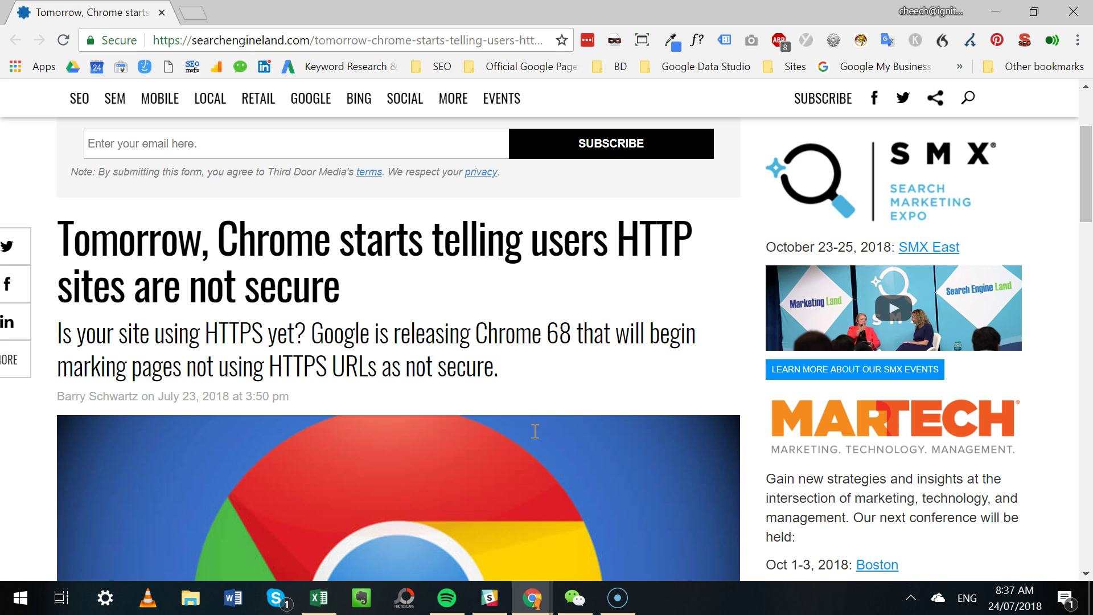
- Bring the 'Treatment of HTTP pages' graphic comparing Chrome 64 and Chrome 68 into view
click(614, 450)
scroll(613, 449, down, 2)
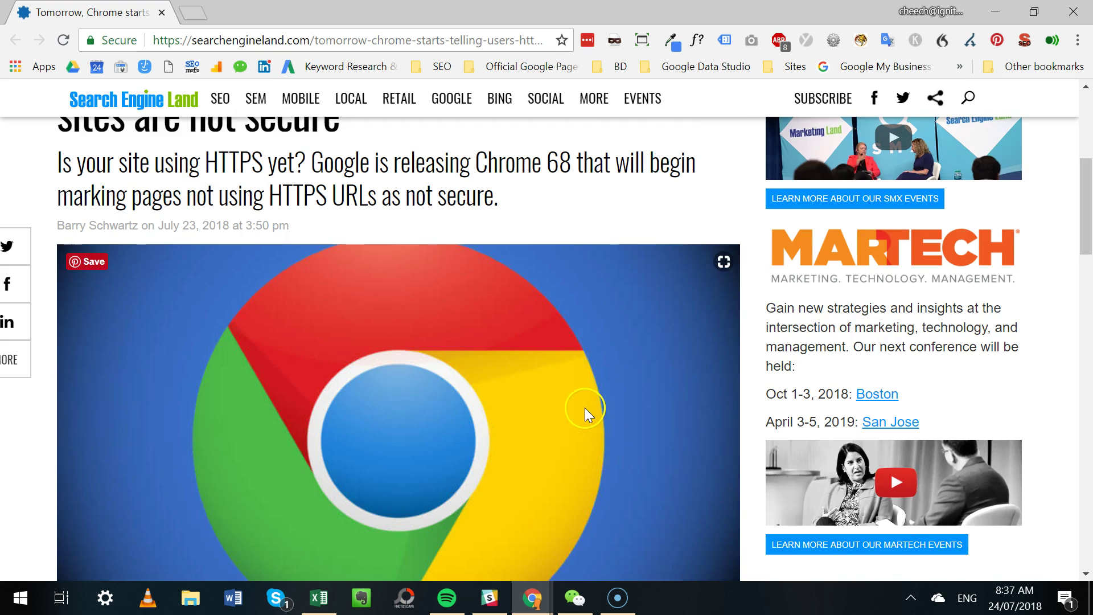
scroll(586, 410, down, 2)
scroll(573, 415, down, 2)
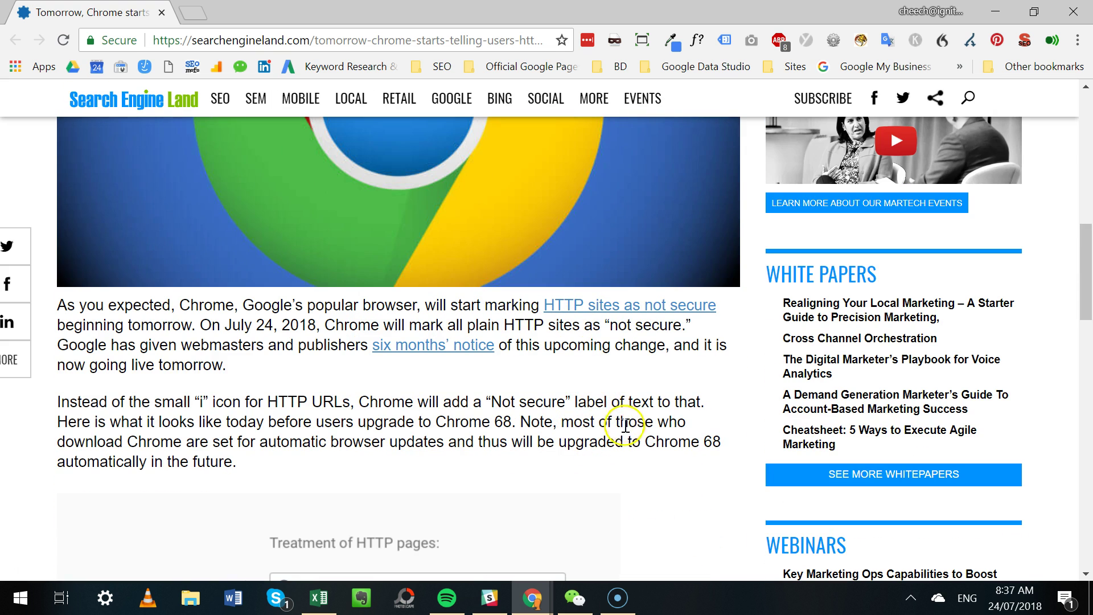
scroll(615, 432, down, 4)
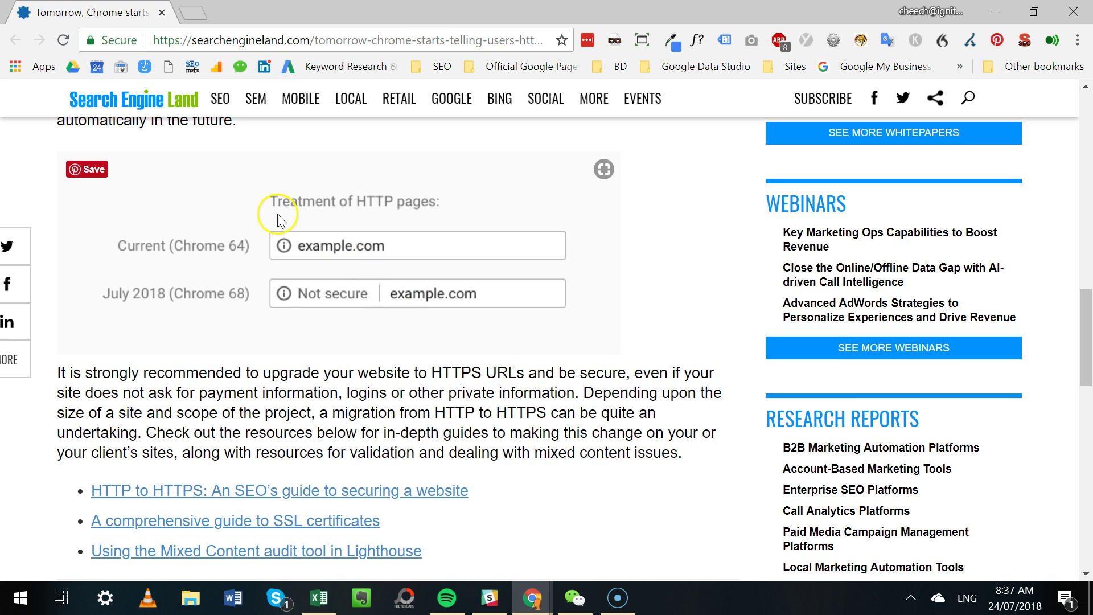